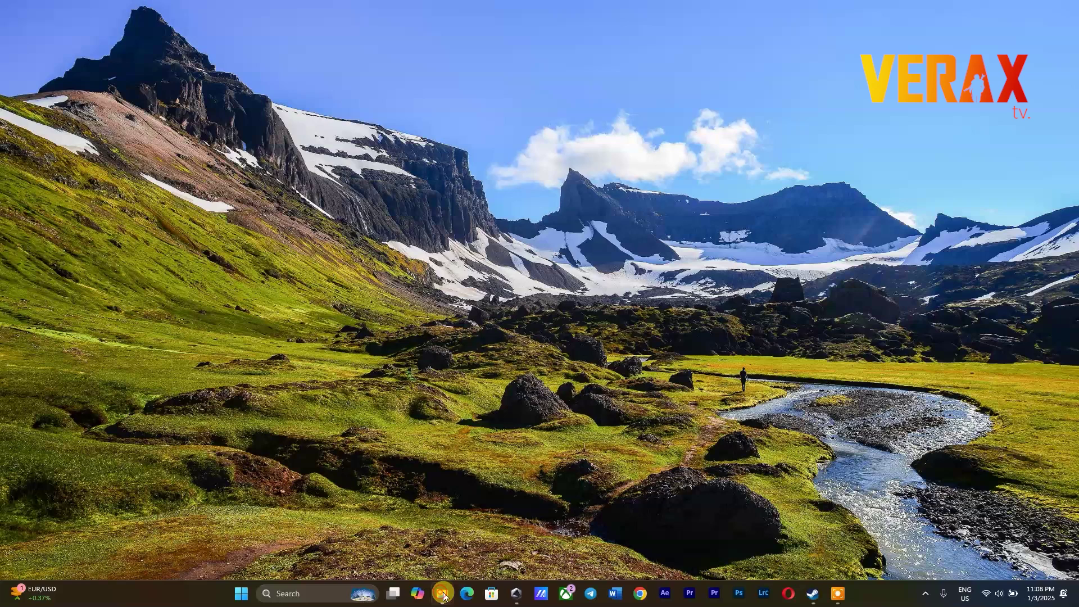
Open the RELOCK BOOTLOADER folder and look over the MiFlash20200314 folder and garnet archive.
click(443, 594)
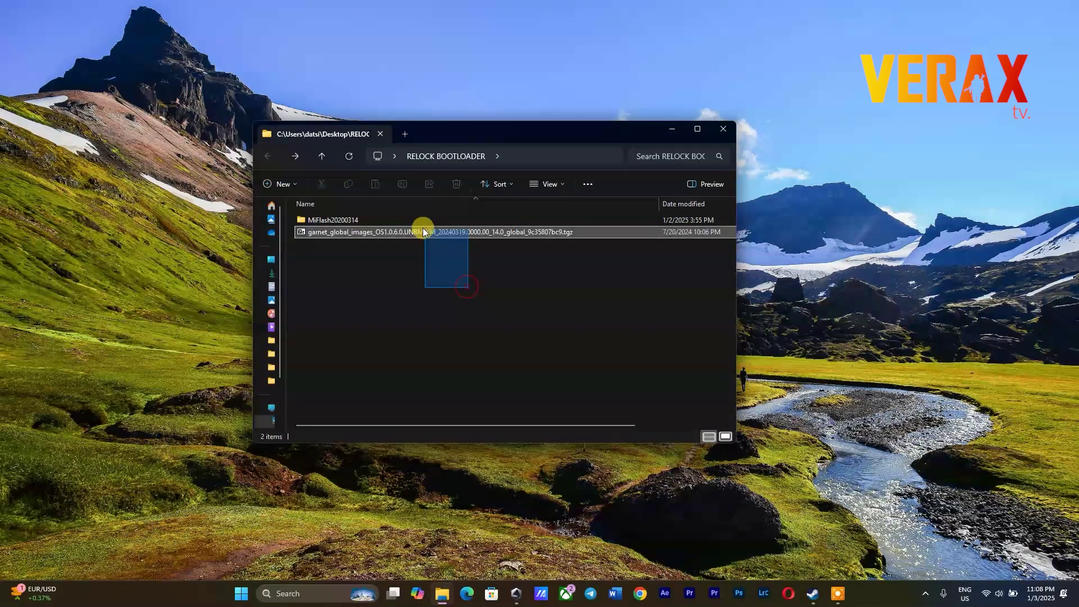
drag(467, 288, 393, 216)
drag(462, 337, 343, 212)
click(385, 267)
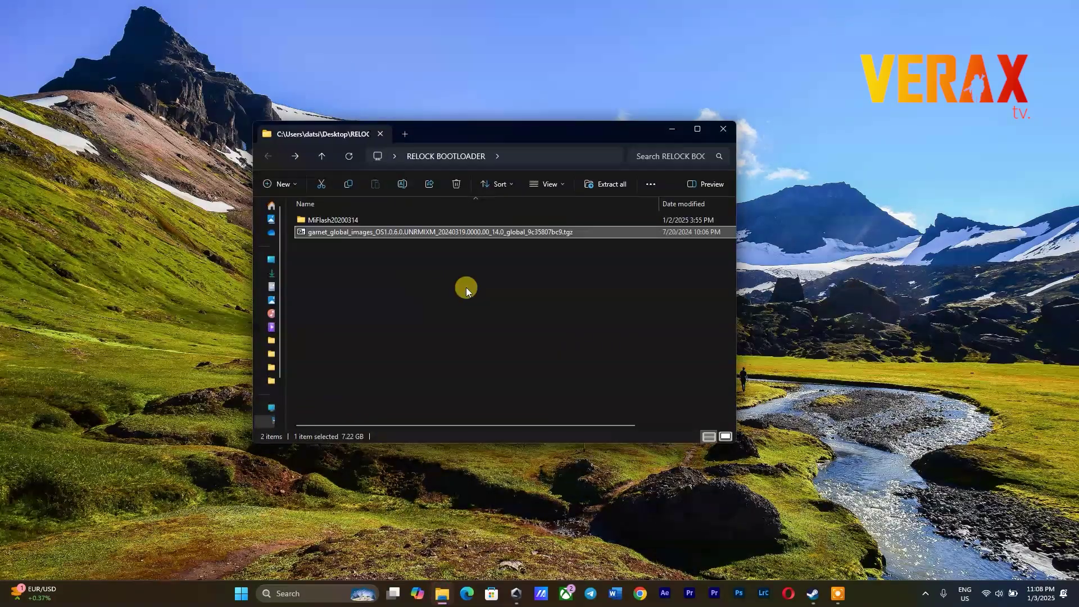
drag(466, 288, 403, 213)
click(399, 271)
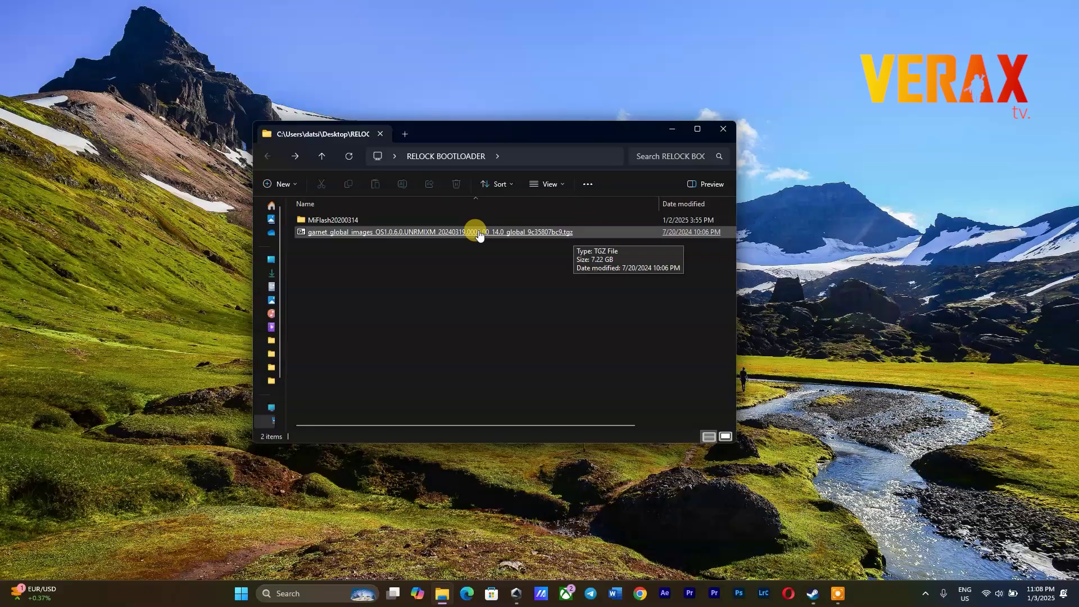
Extract the garnet firmware .tgz archive with WinRAR into its default folder beside it.
right_click(478, 231)
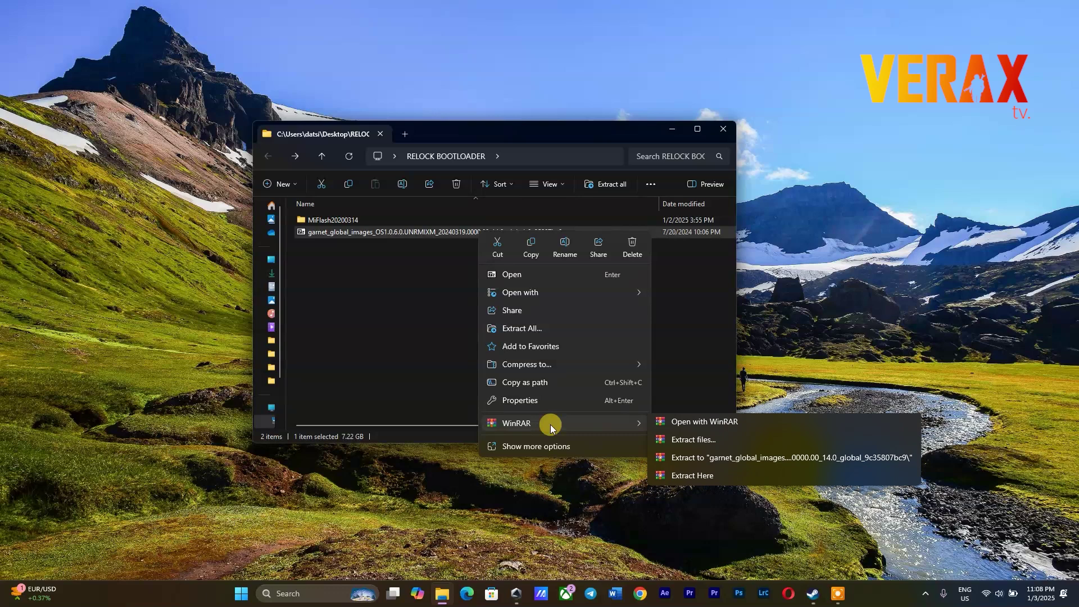
mouse_move(517, 423)
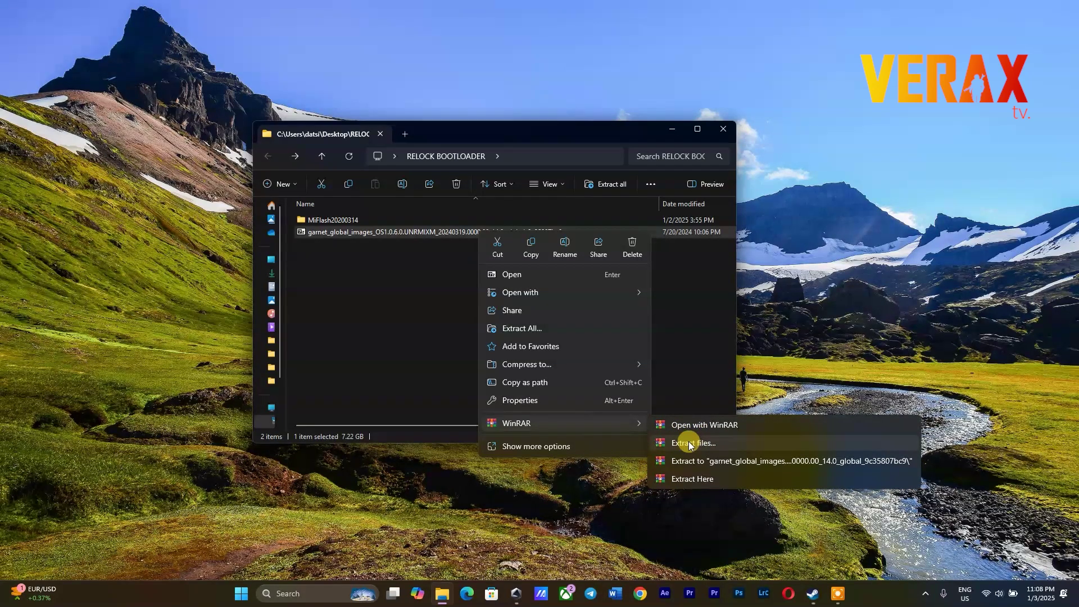
click(691, 443)
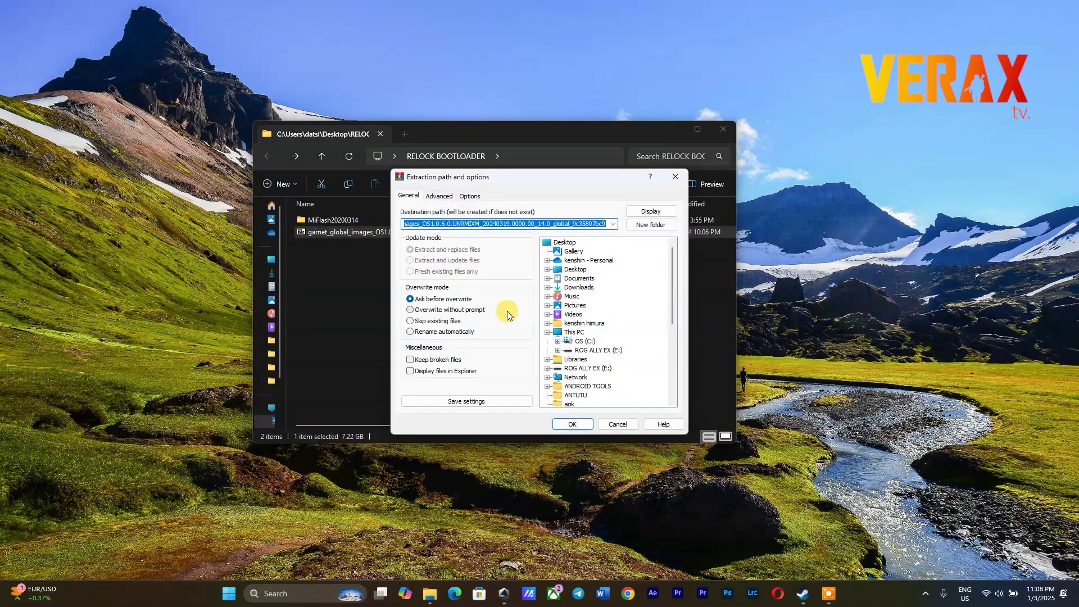
click(573, 425)
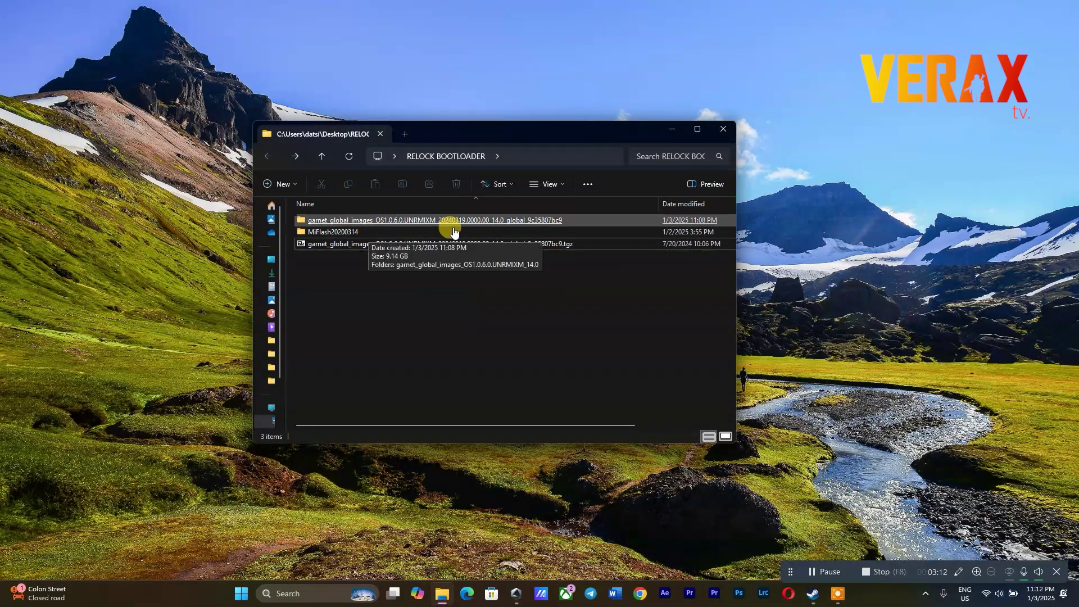
Check the ten firmware files inside, then cut the garnet_global_images_OS1.0.6.0.UNRMIXM_14.0 folder.
double_click(412, 222)
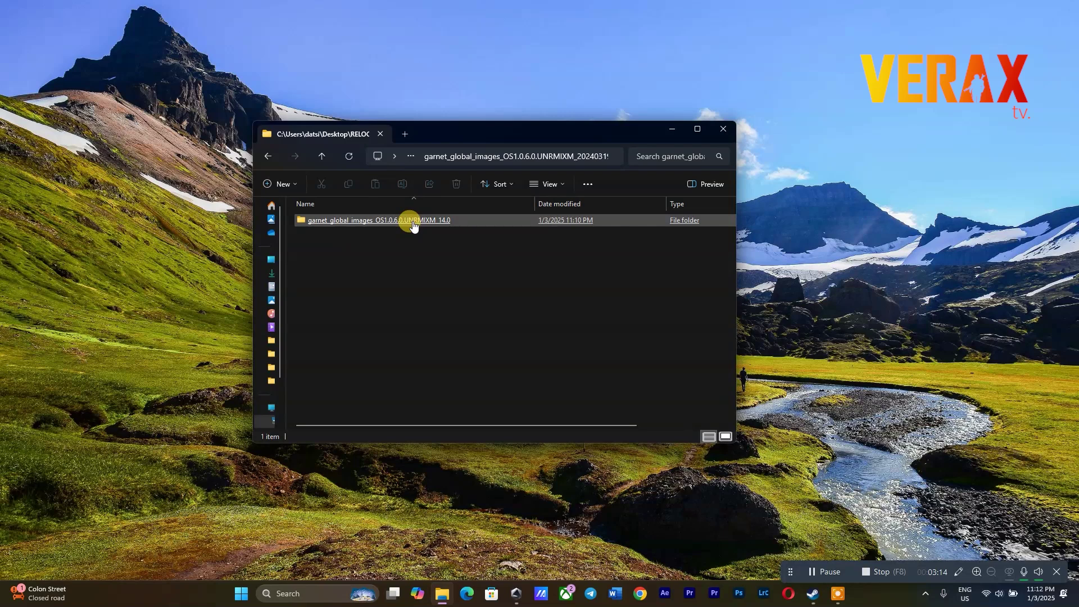
drag(413, 225, 434, 241)
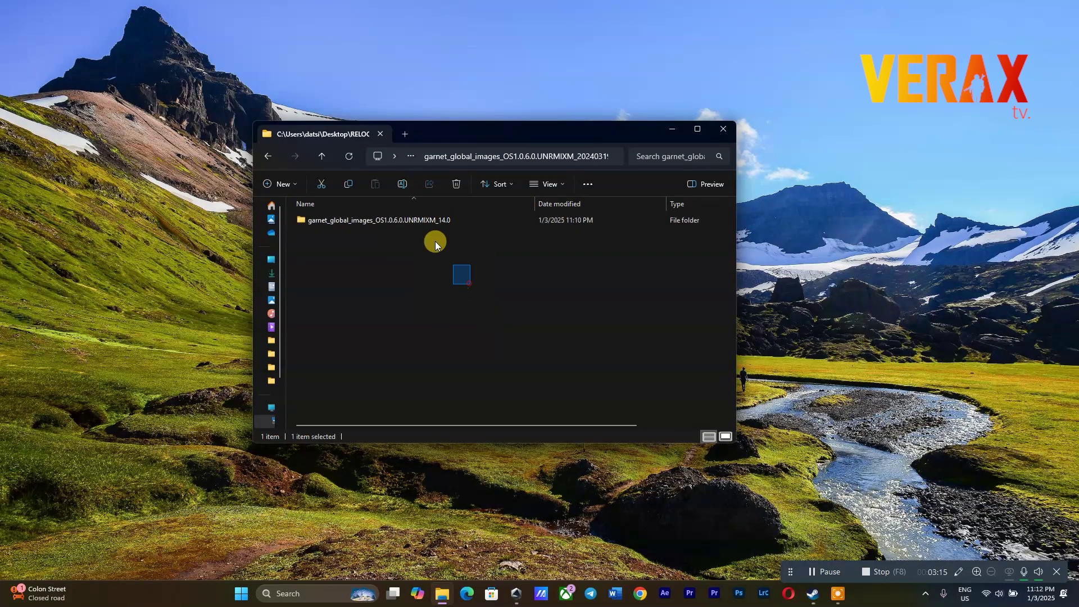
double_click(372, 225)
drag(381, 386, 254, 171)
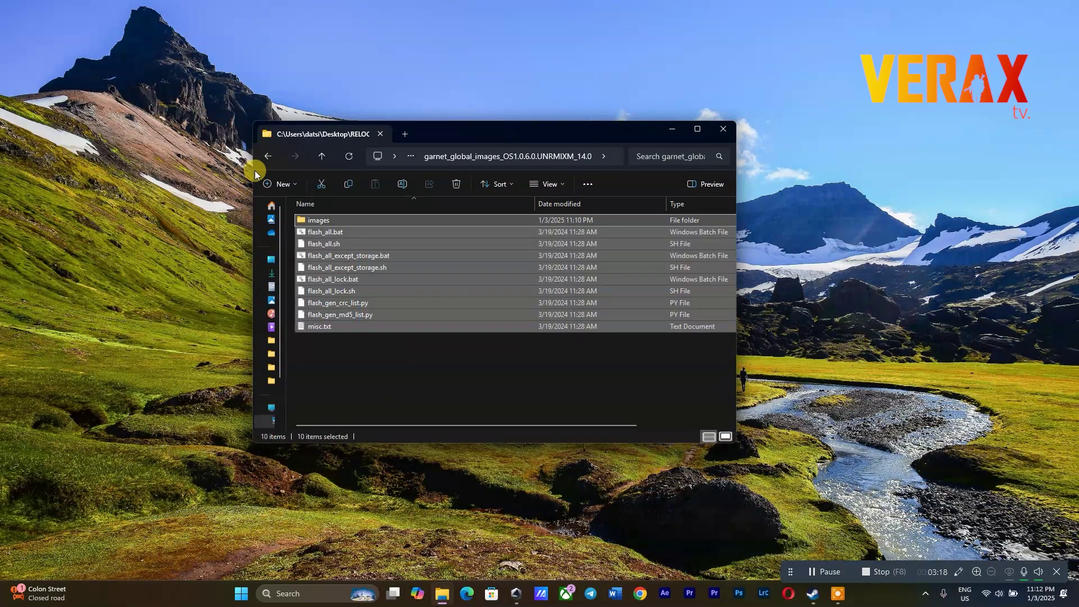
click(268, 156)
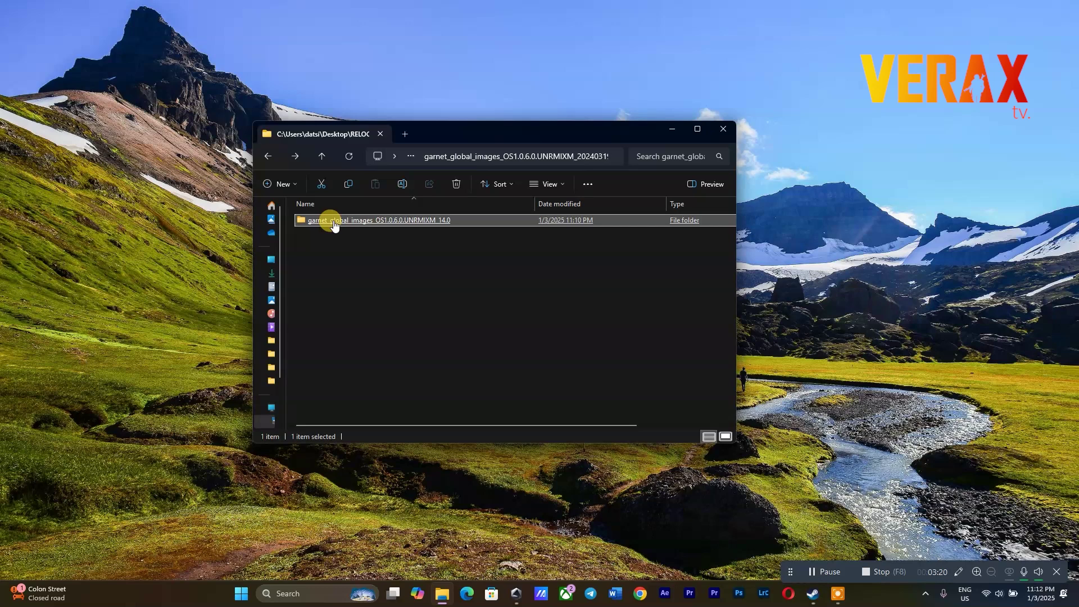
right_click(334, 226)
click(354, 242)
Open the OS (C:) drive from the This PC drive list.
click(274, 408)
click(502, 239)
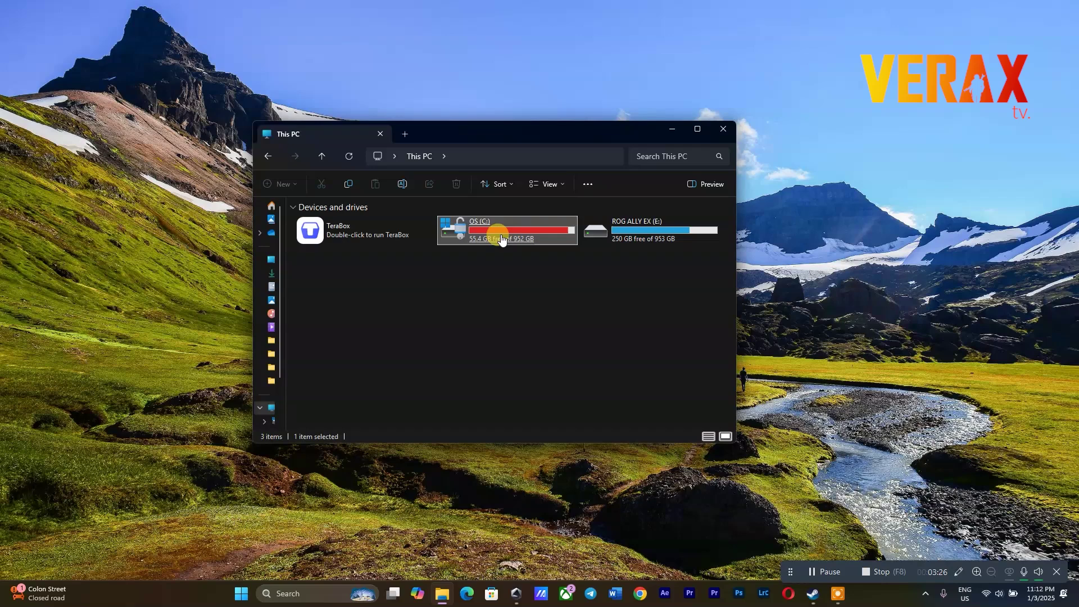
mouse_move(486, 235)
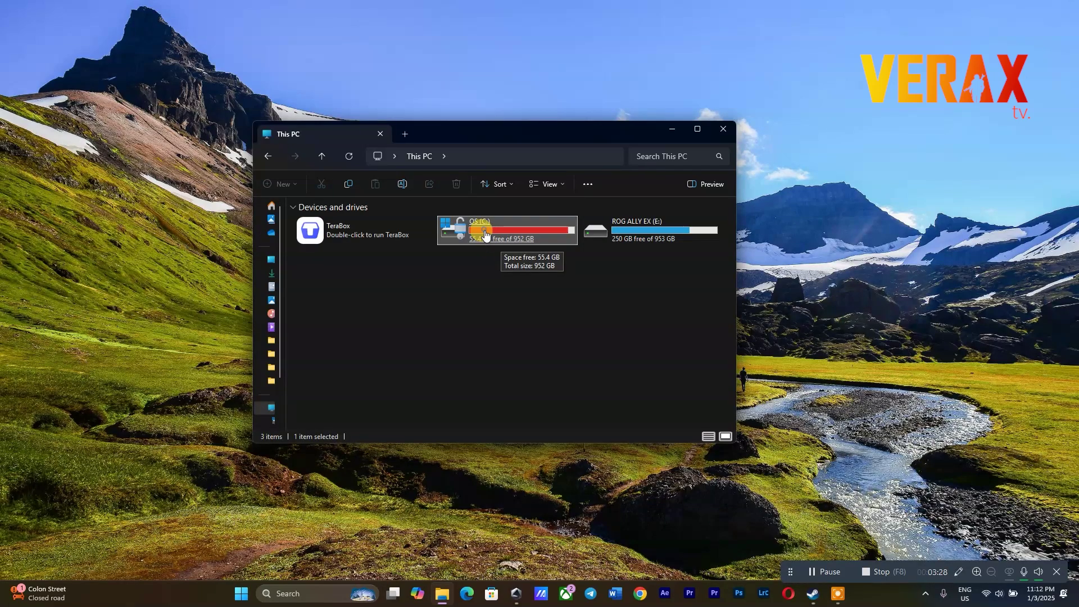
right_click(485, 234)
click(508, 273)
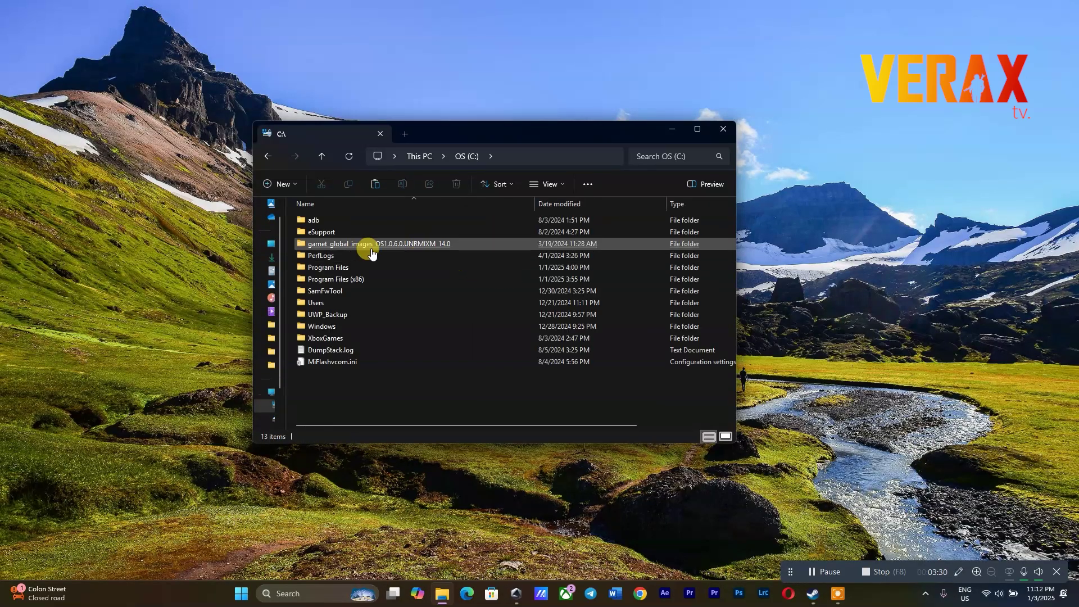
Paste the firmware folder into C: and cancel the Replace or Skip Files prompt.
right_click(336, 387)
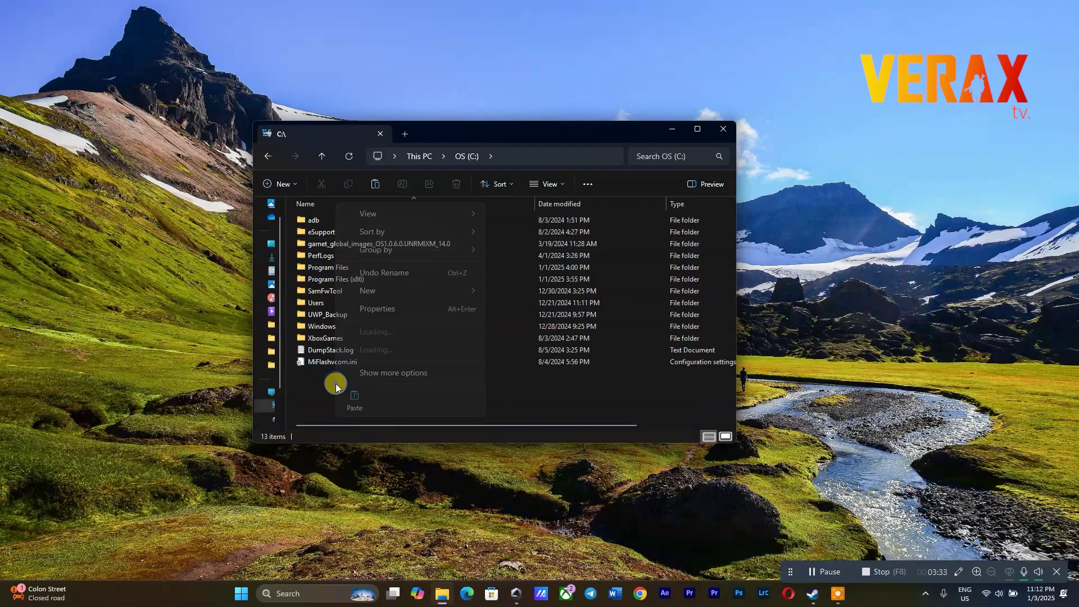
click(362, 398)
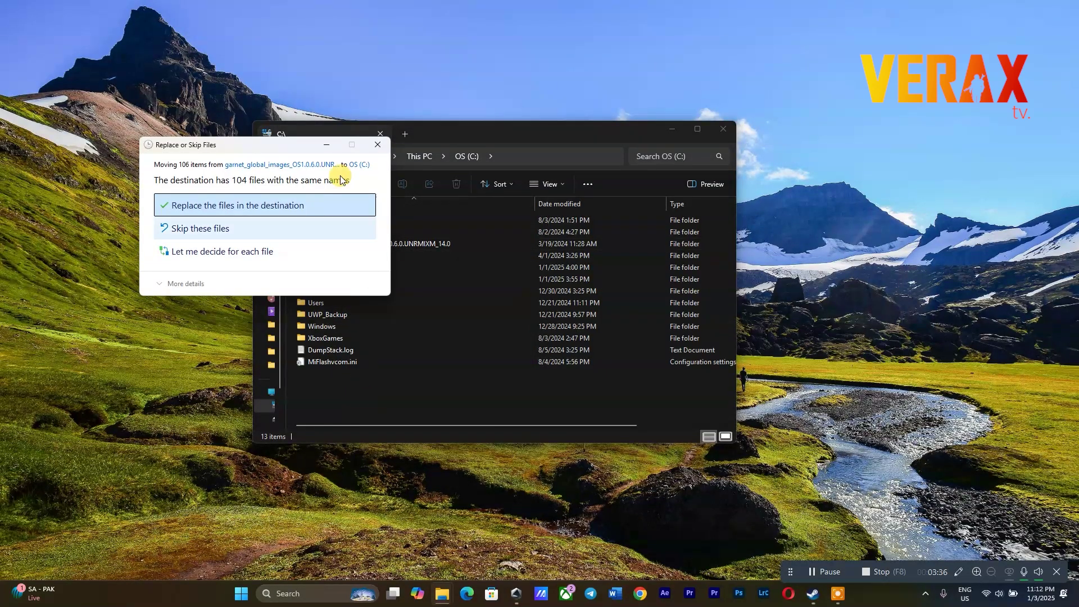
drag(293, 150, 176, 124)
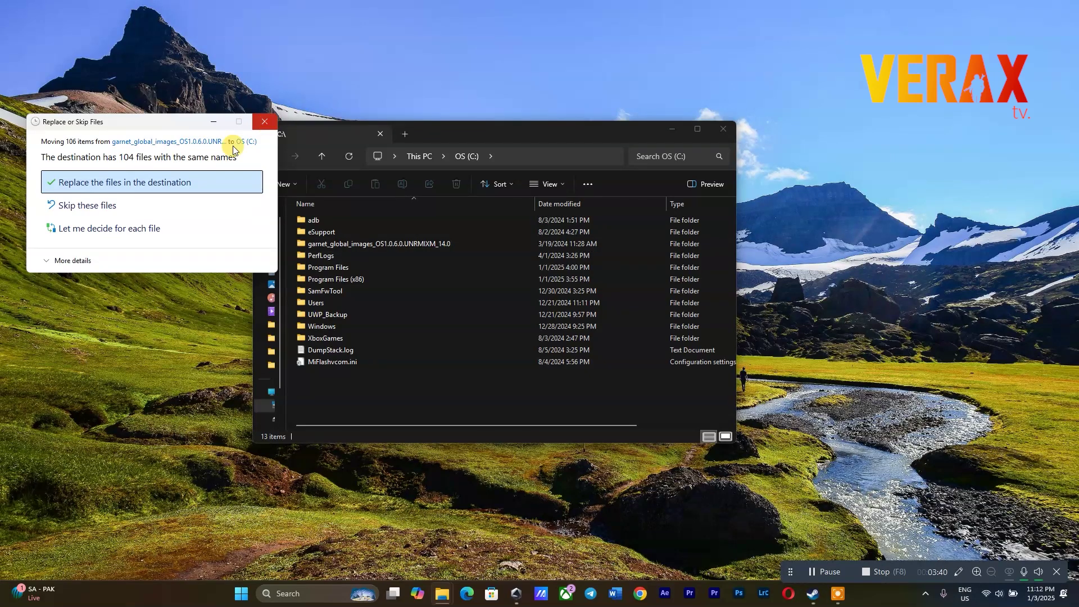
click(264, 121)
click(265, 159)
click(329, 259)
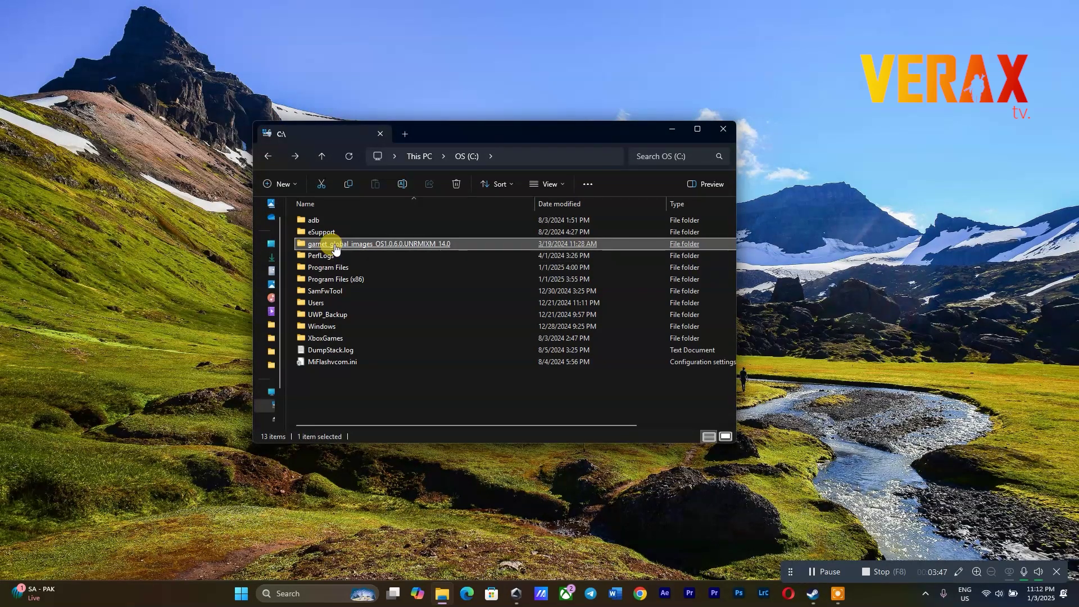
Copy the full path of the garnet firmware folder on C:.
right_click(336, 248)
click(378, 285)
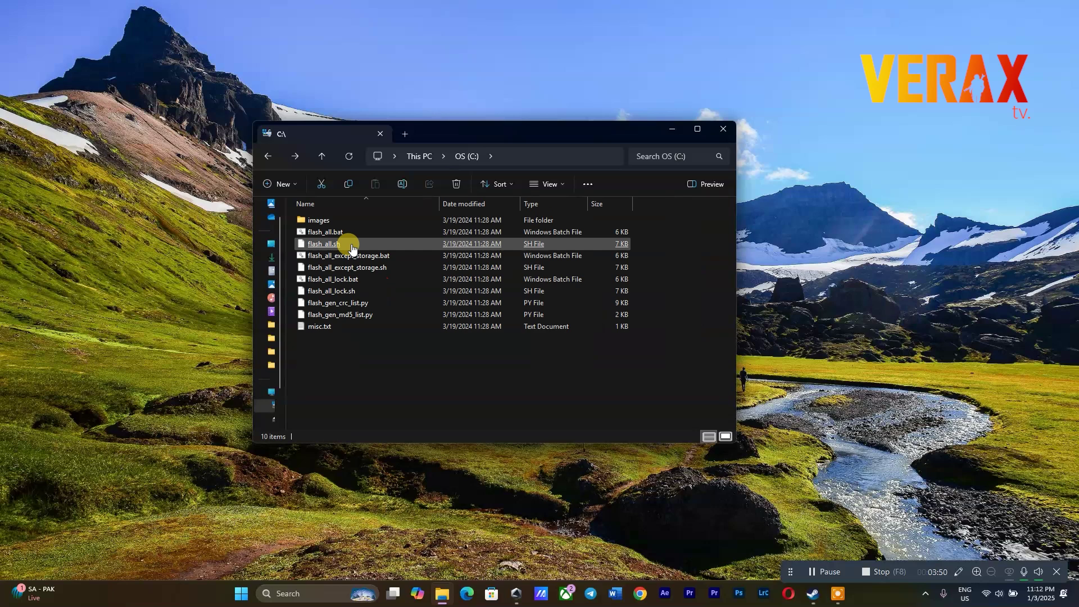
click(605, 149)
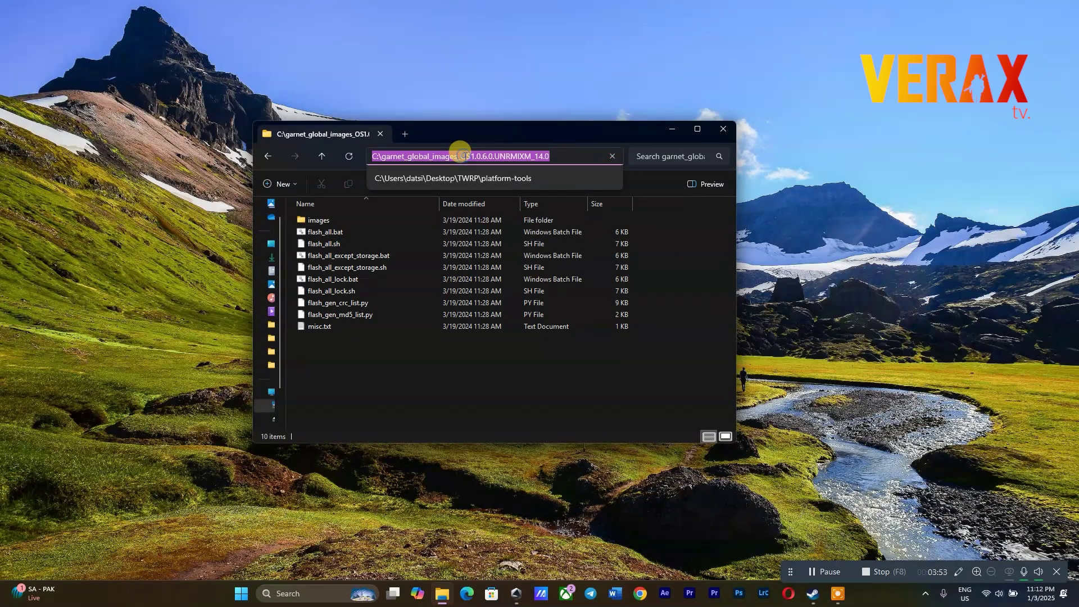
right_click(461, 154)
click(495, 186)
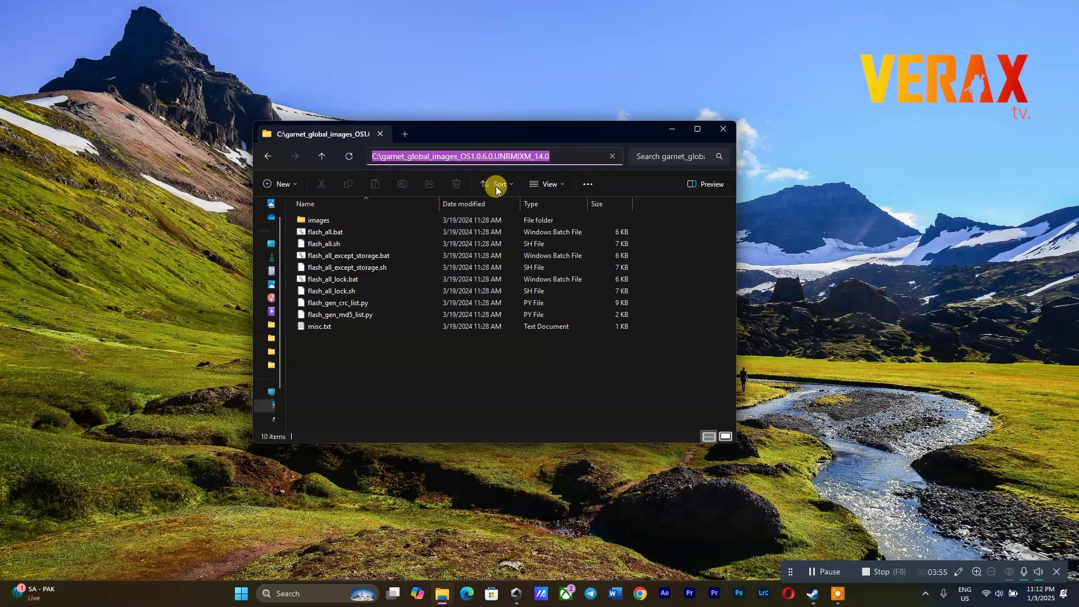
Return to RELOCK BOOTLOADER, open MiFlash20200314 and bring up XiaoMiFlash.exe's launch options.
click(268, 157)
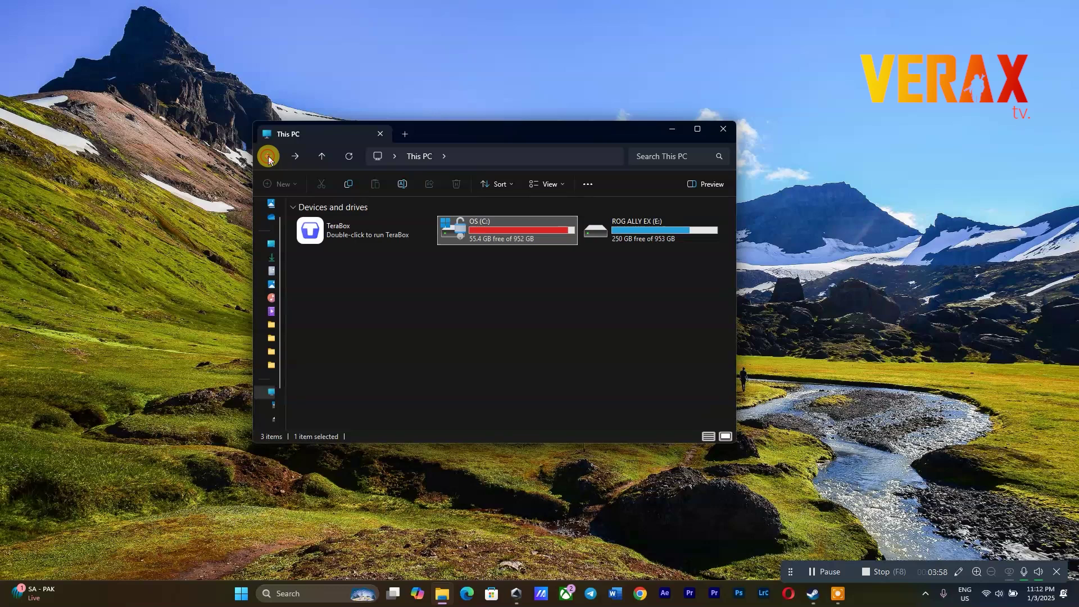
click(268, 158)
click(268, 158)
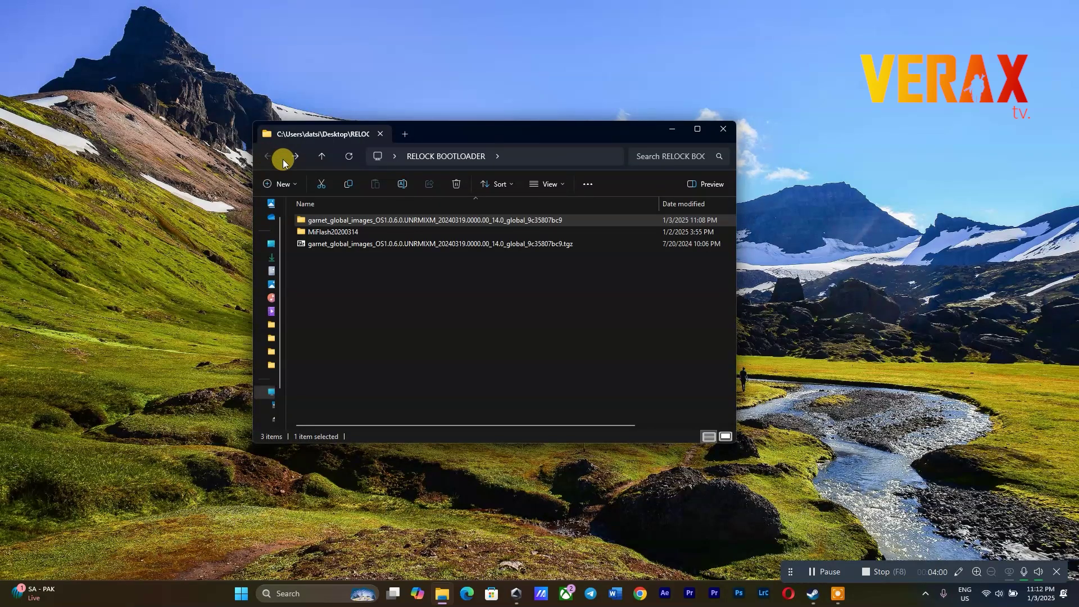
right_click(326, 234)
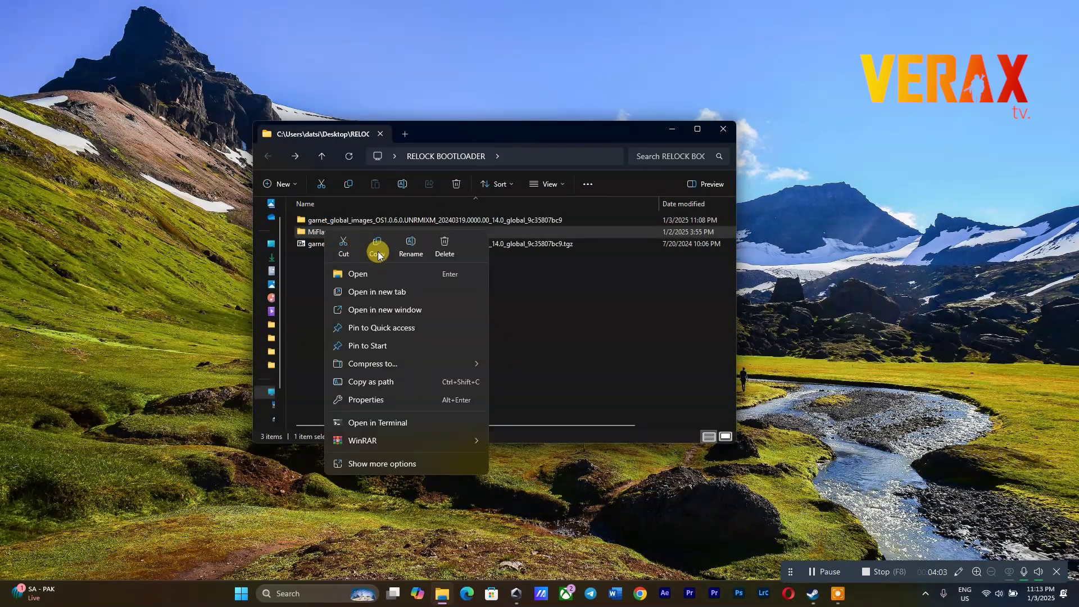
click(373, 273)
scroll(359, 275, down, 5)
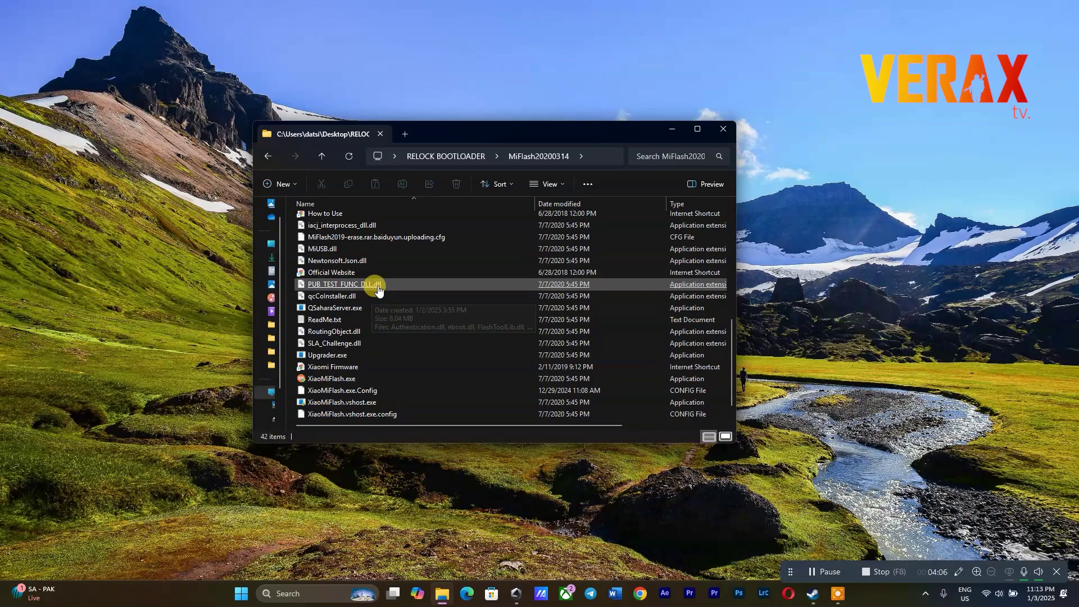
scroll(354, 337, down, 3)
click(336, 369)
right_click(337, 372)
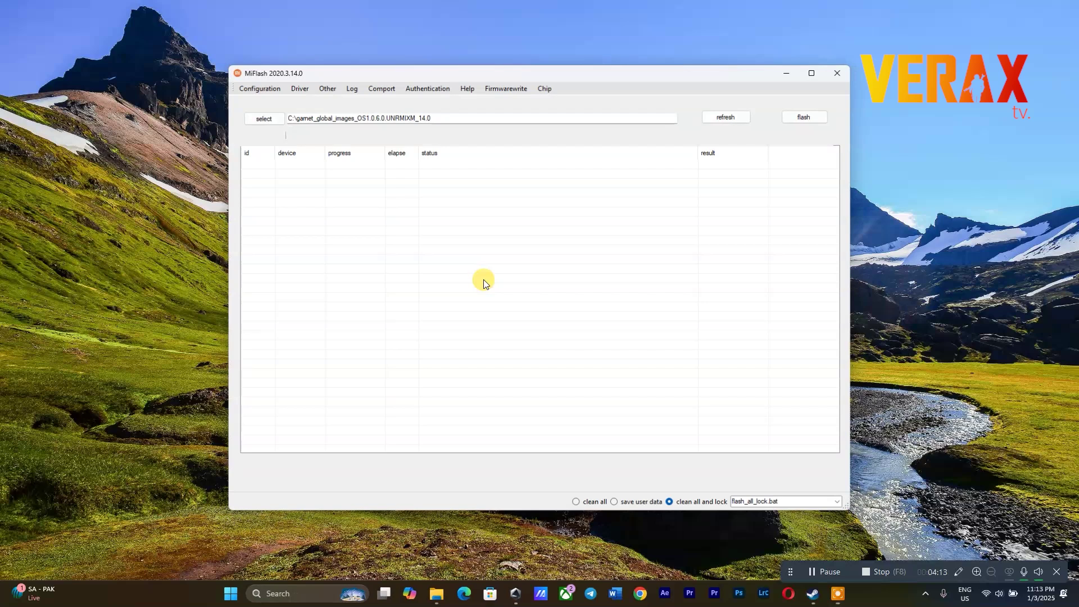
Paste the C:\garnet_global_images path into MiFlash and refresh so the phone shows as device 1.
drag(467, 115, 277, 127)
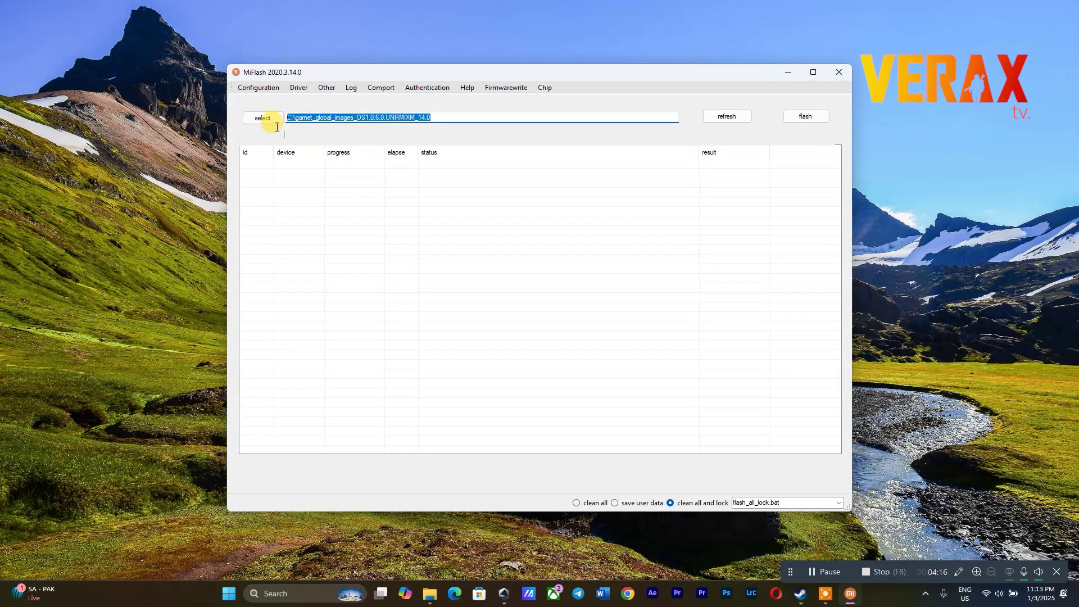
right_click(304, 120)
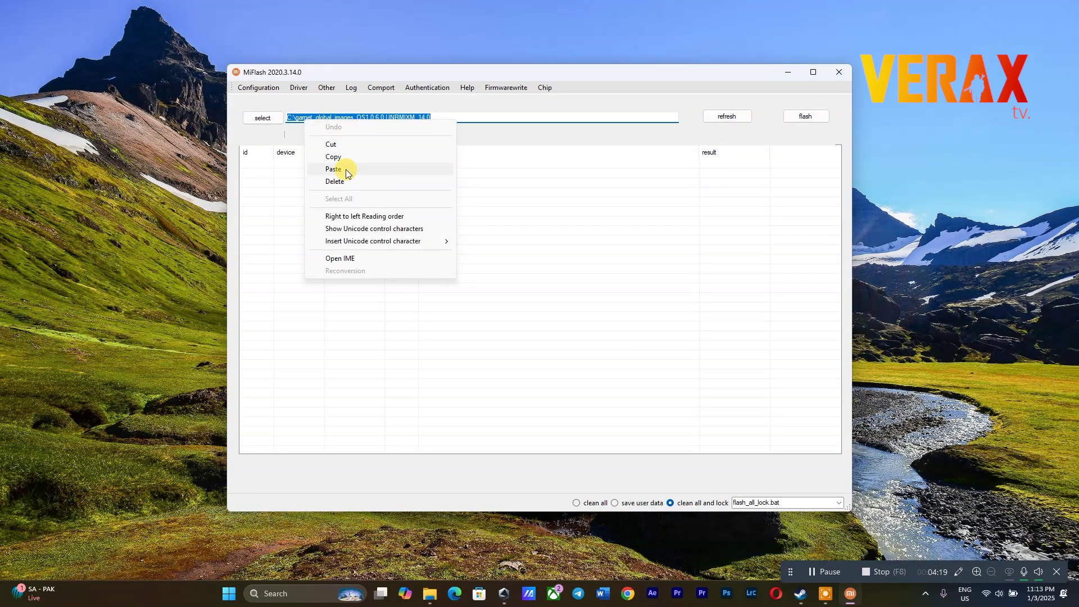
click(346, 170)
drag(431, 117, 288, 118)
key(ctrl+c)
right_click(364, 119)
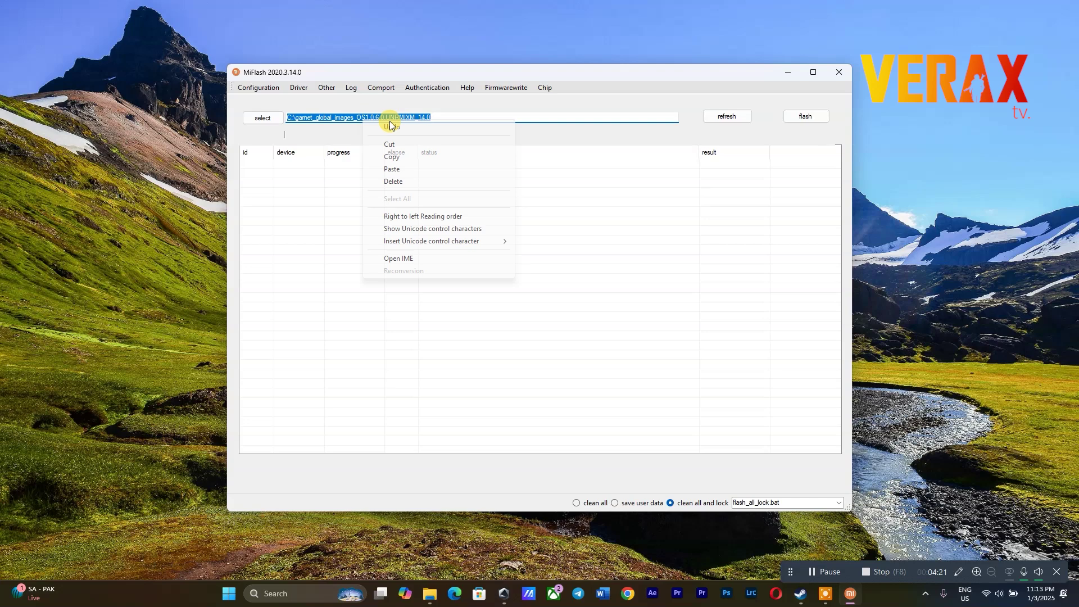
click(402, 170)
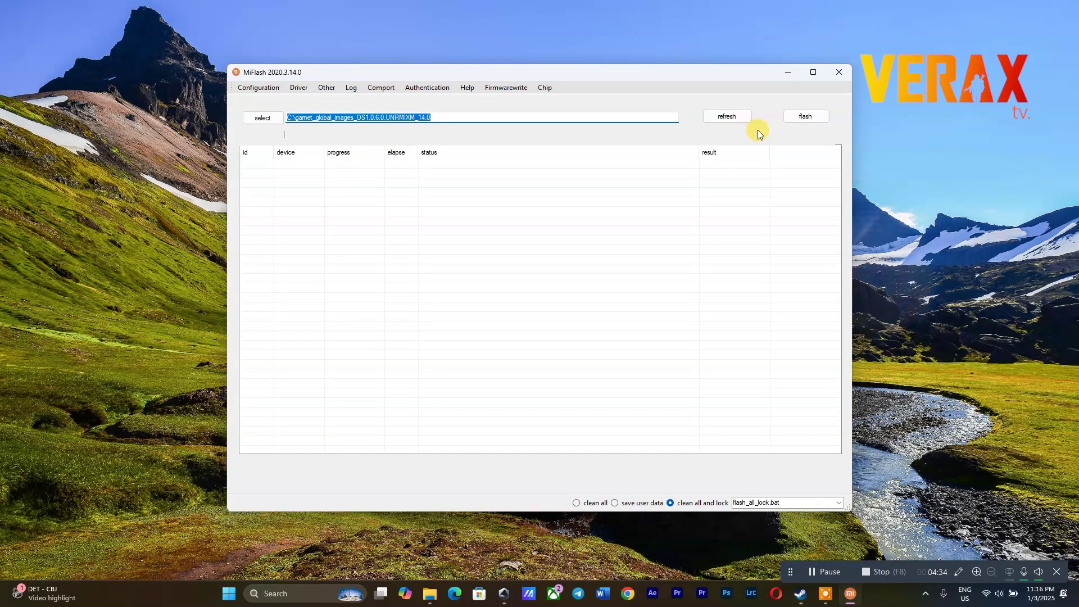
click(730, 117)
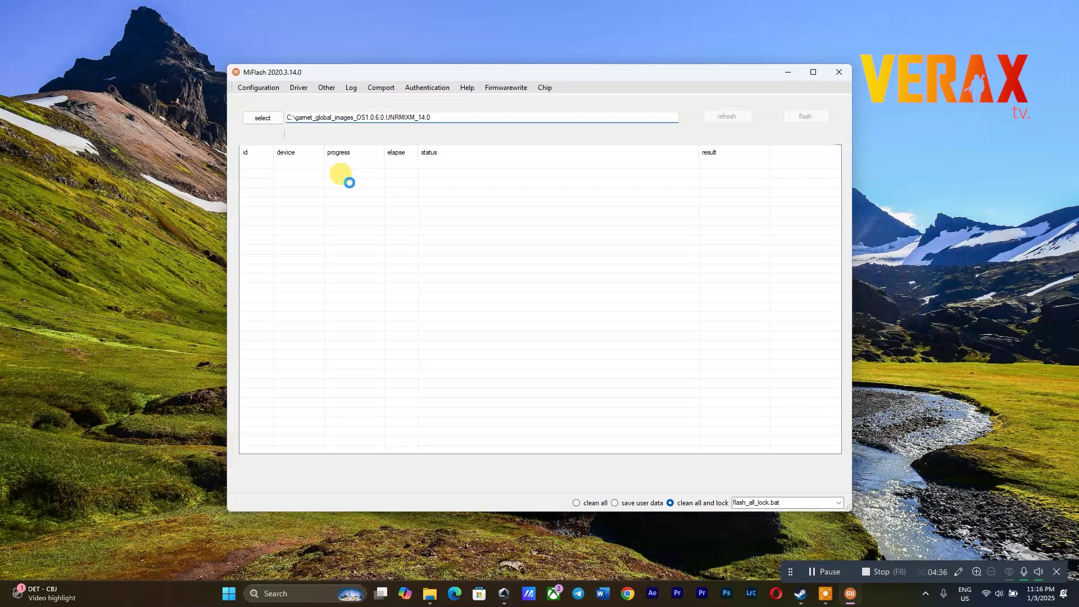
drag(402, 197, 268, 145)
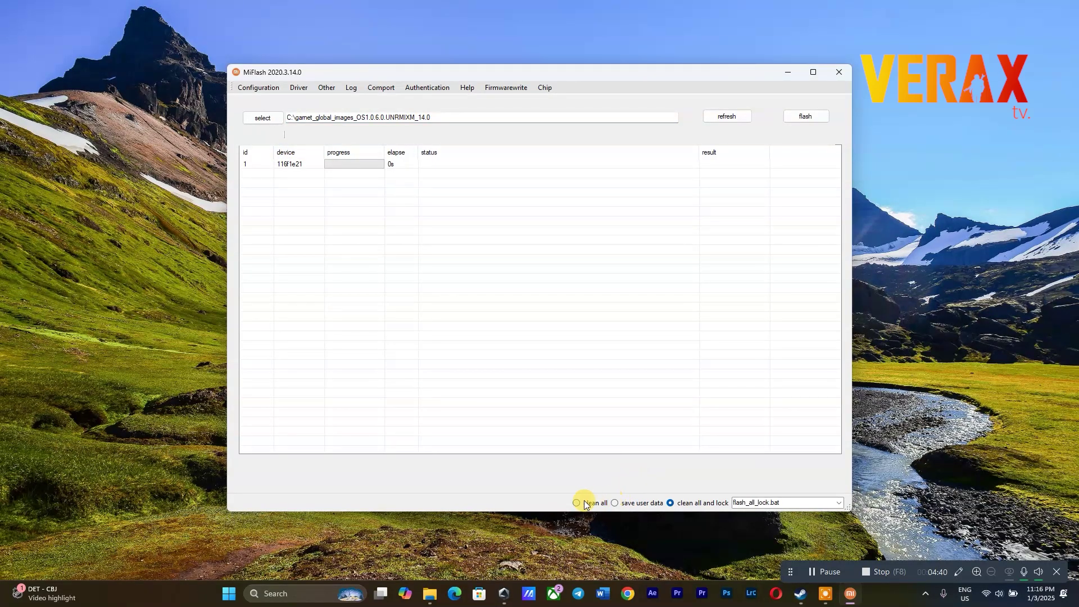
Choose clean all (flash_all.bat) mode and flash the firmware onto the phone.
click(628, 504)
click(590, 499)
click(812, 118)
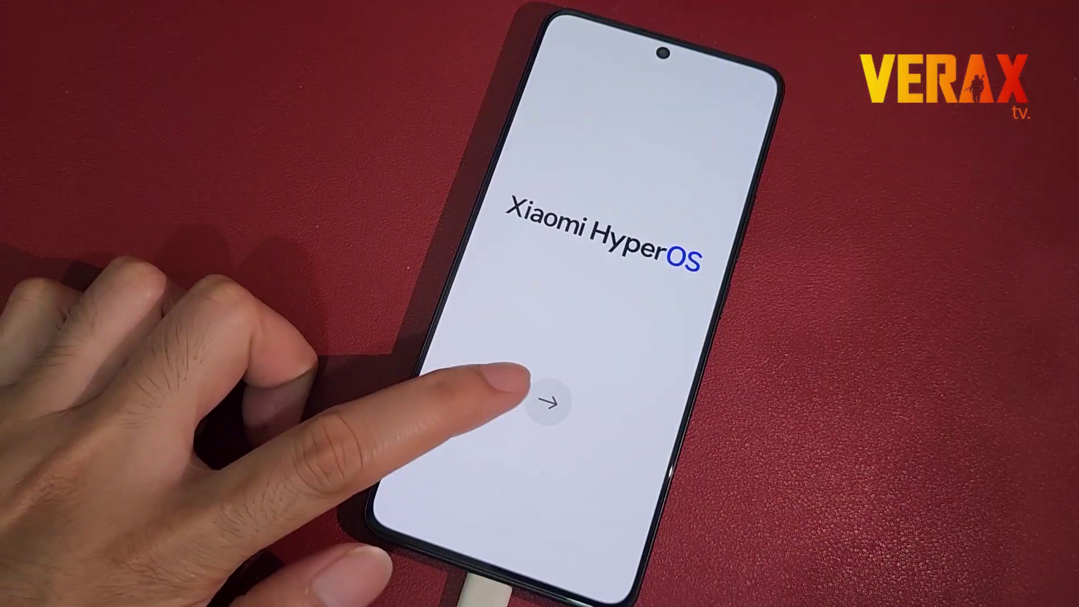
Confirm language, region and terms, skip SIM, Wi‑Fi and screen lock, then finish setup.
click(472, 312)
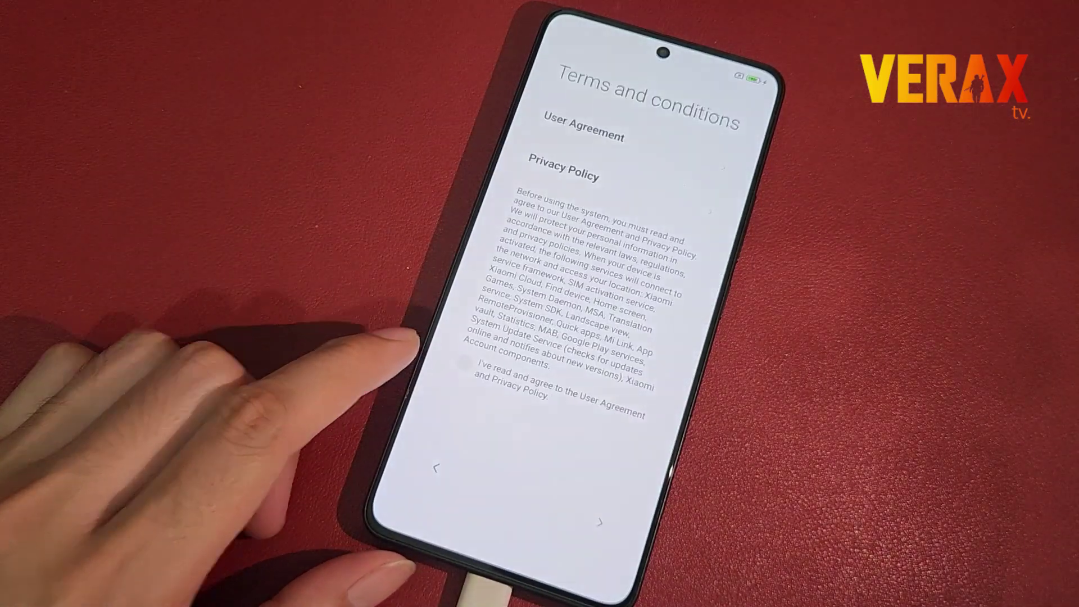
click(462, 357)
click(590, 522)
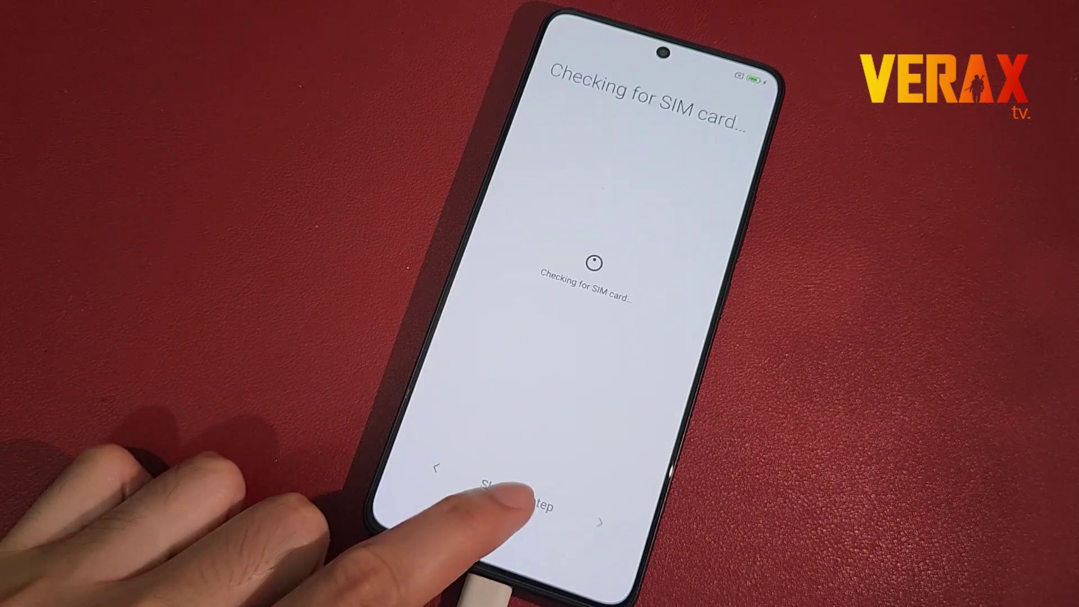
click(521, 495)
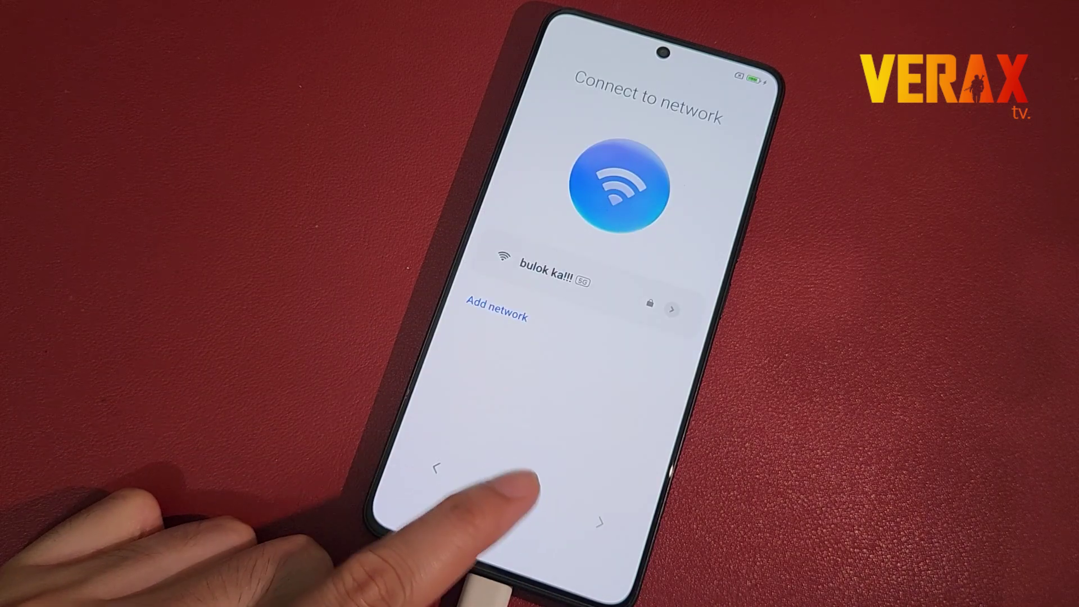
click(516, 494)
click(618, 544)
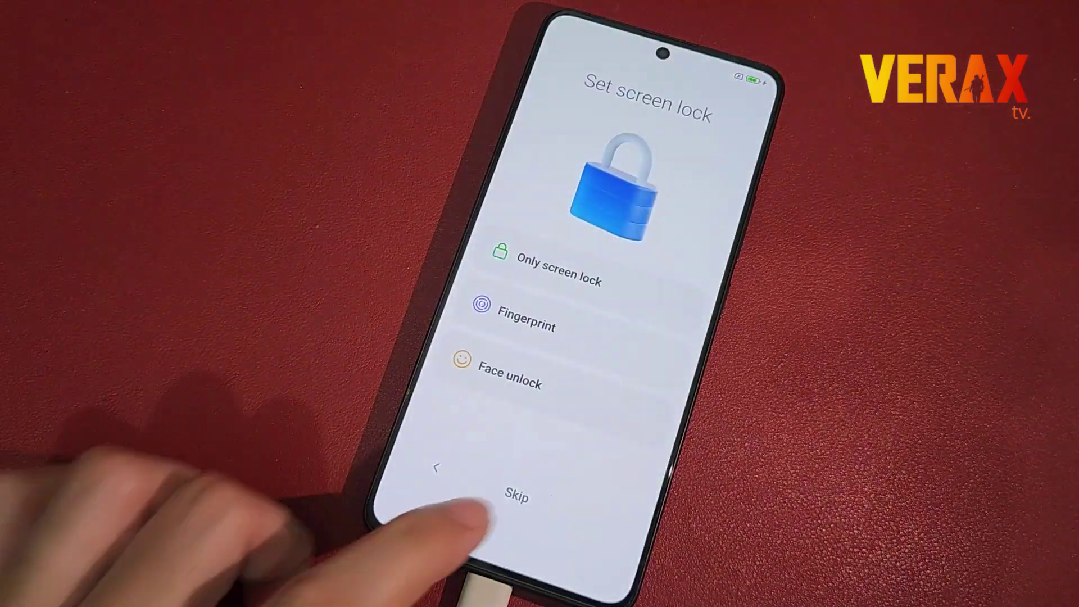
click(511, 558)
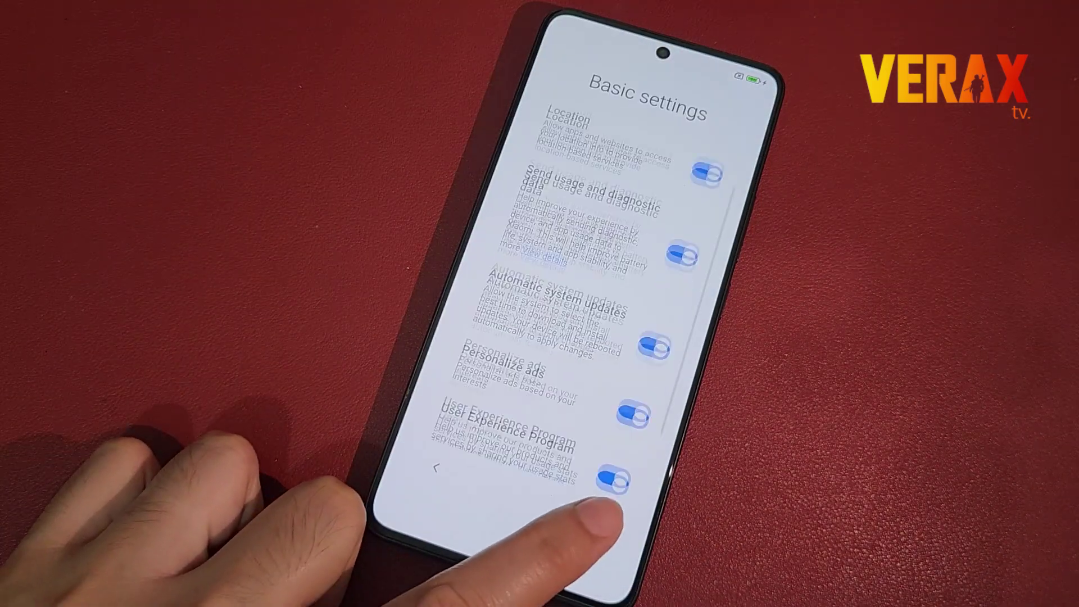
click(581, 515)
click(601, 522)
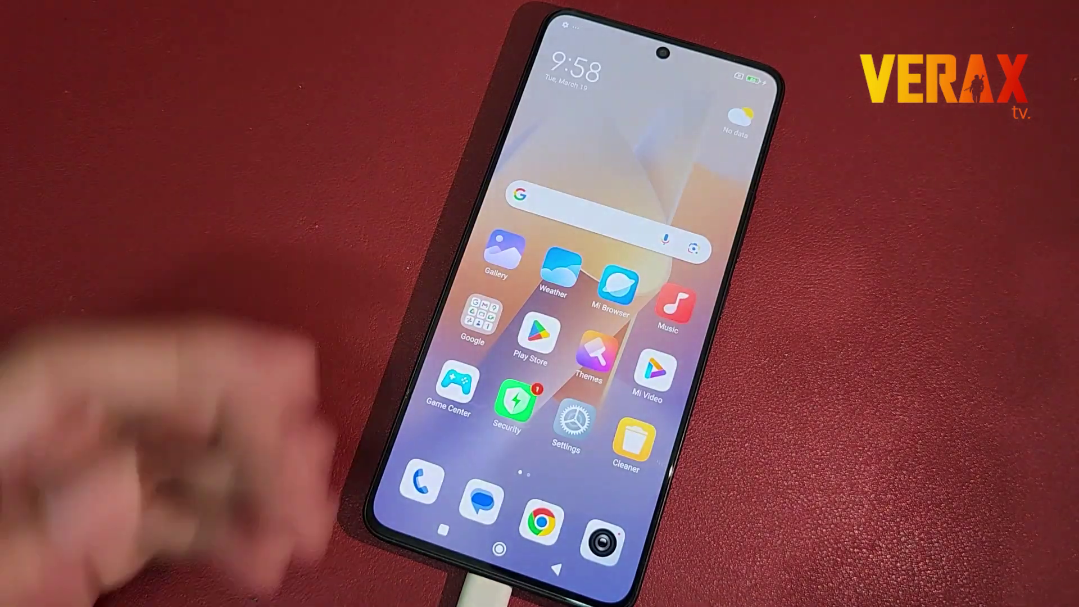
drag(578, 373, 495, 360)
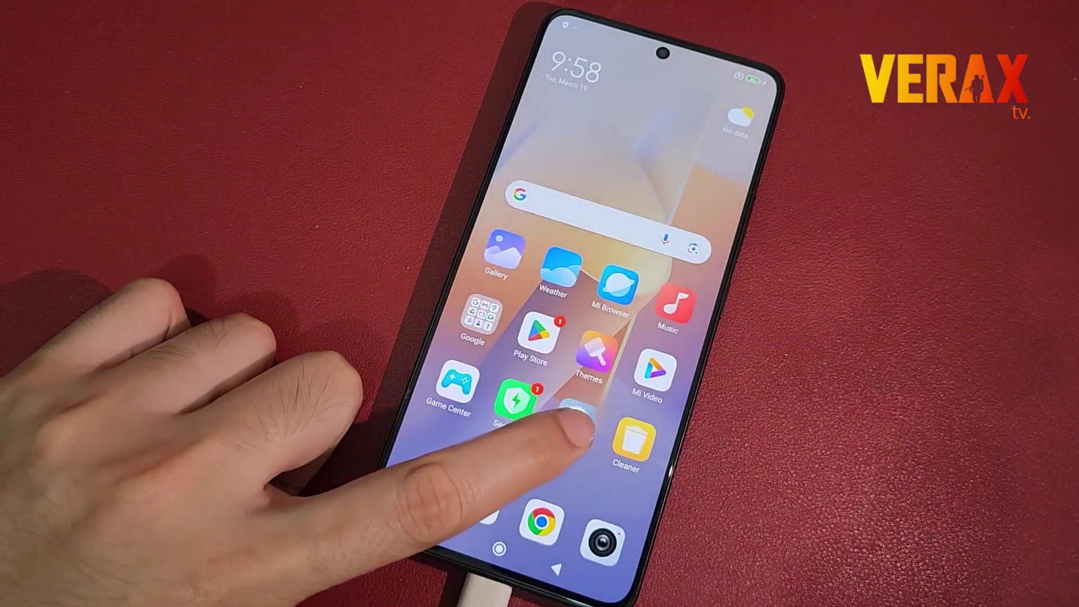
click(573, 427)
click(505, 180)
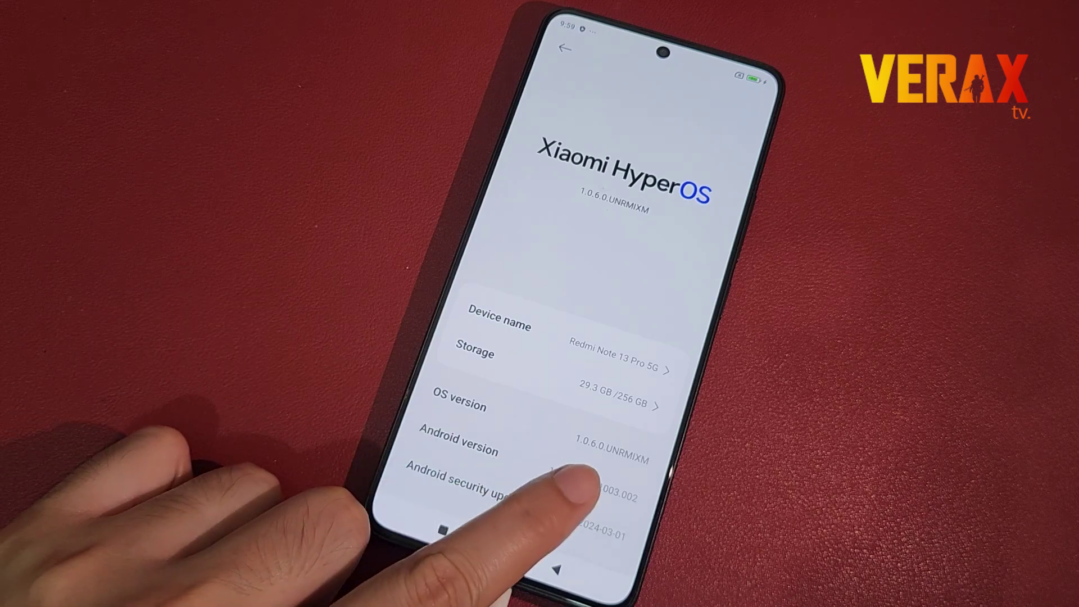
click(498, 549)
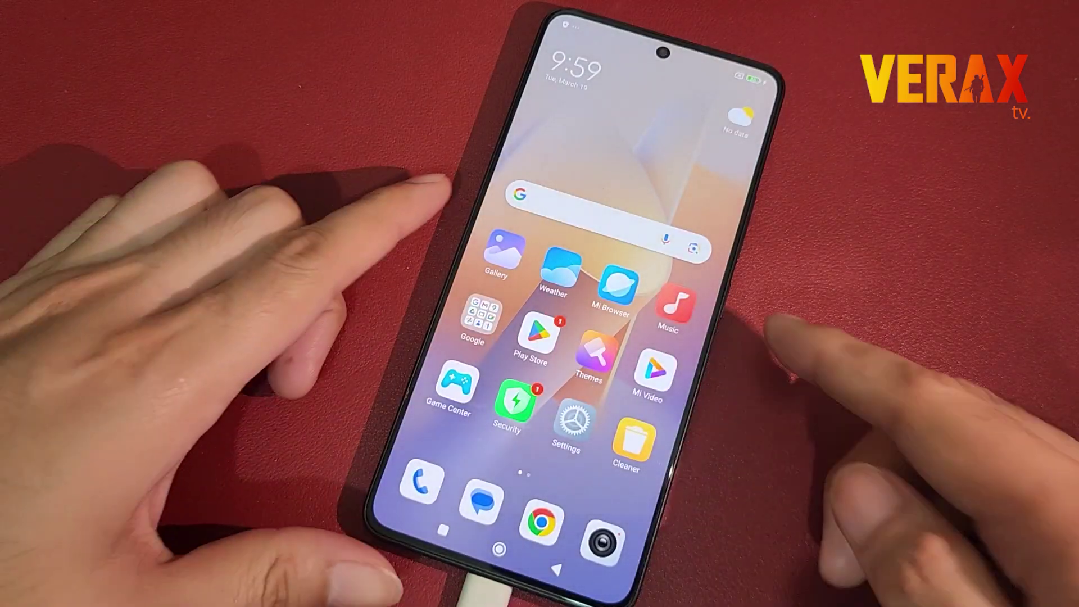